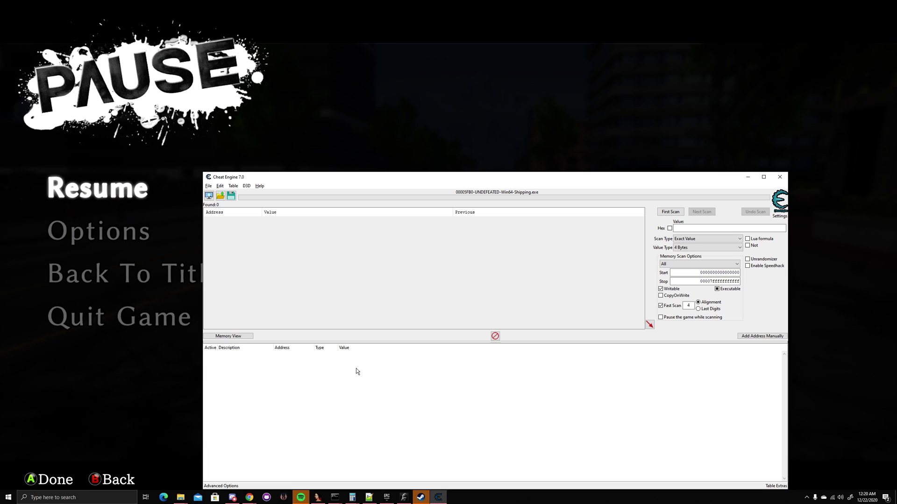
Step: Switch to the Notepad++ notes and review the two GOBJECTS byte patterns and the hex offset listed after each
{"action": "left_click", "coordinate": [369, 497]}
{"action": "double_click", "coordinate": [366, 3]}
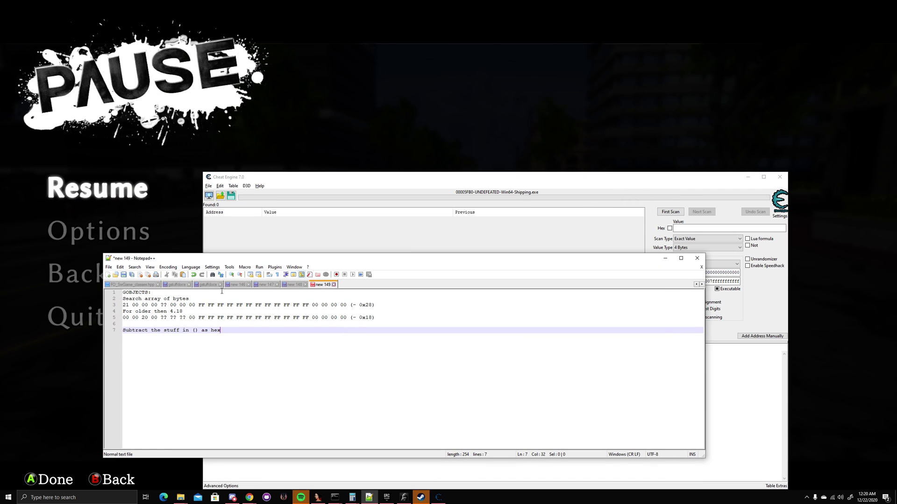
{"action": "left_click_drag", "start_coordinate": [126, 305], "coordinate": [338, 317]}
{"action": "double_click", "coordinate": [365, 305]}
{"action": "double_click", "coordinate": [366, 318]}
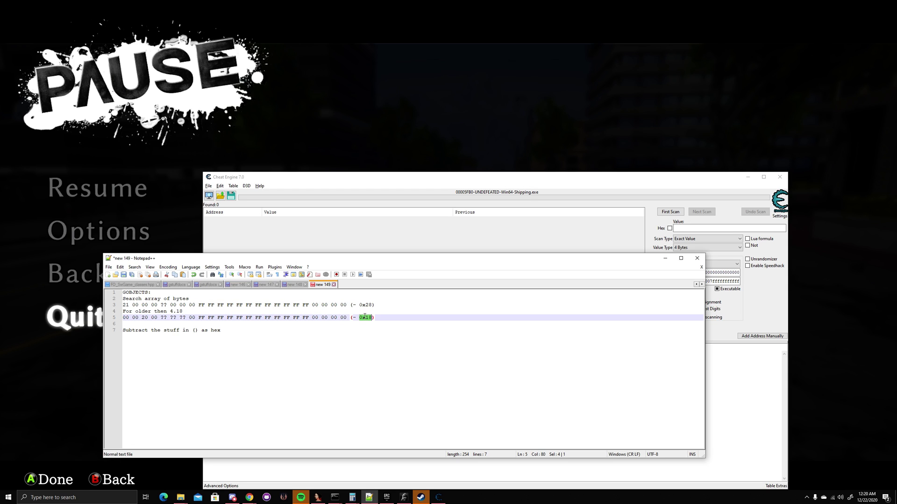
Step: Remove the 0x prefix from the offsets after both byte patterns, so they read (- 28) and (- 18)
{"action": "left_click", "coordinate": [260, 318]}
{"action": "left_click", "coordinate": [366, 305]}
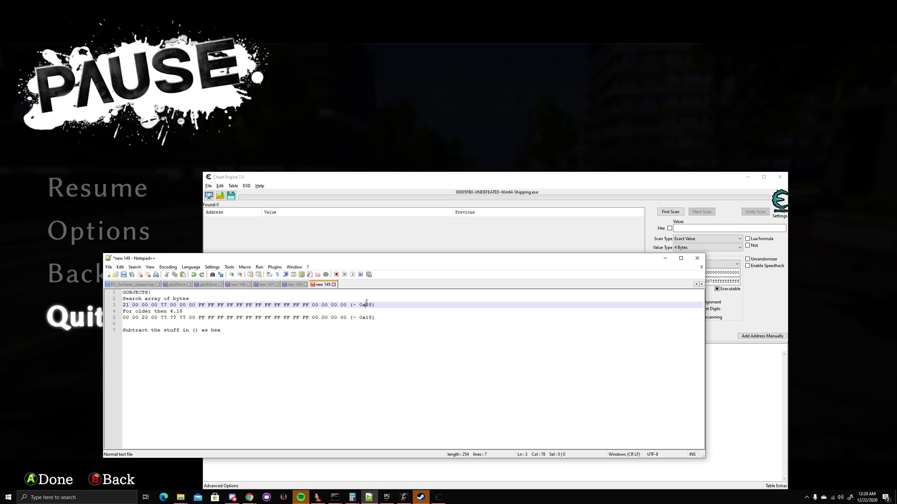
{"action": "key", "text": "BackSpace"}
{"action": "left_click", "coordinate": [365, 318]}
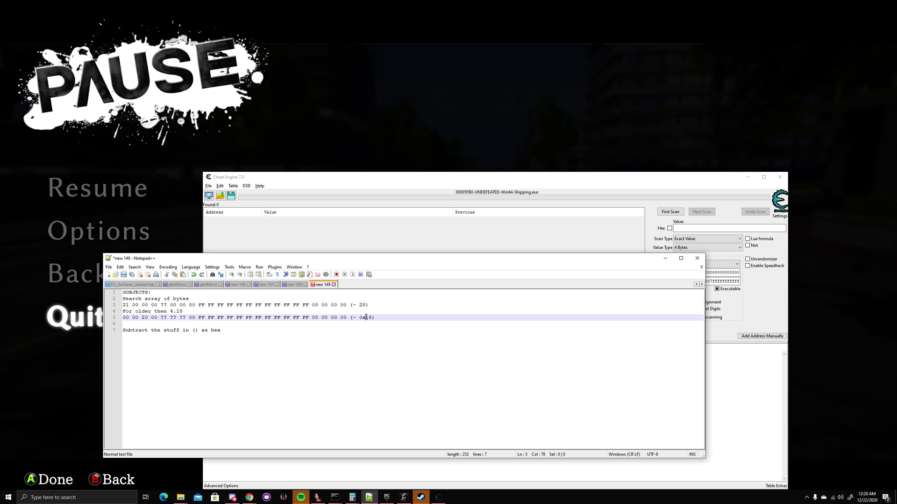
{"action": "key", "text": "BackSpace"}
{"action": "key", "text": "BackSpace"}
Step: Review the 4.18 version note and compare the byte pattern for older versions with the one for newer versions
{"action": "left_click_drag", "start_coordinate": [170, 311], "coordinate": [182, 311]}
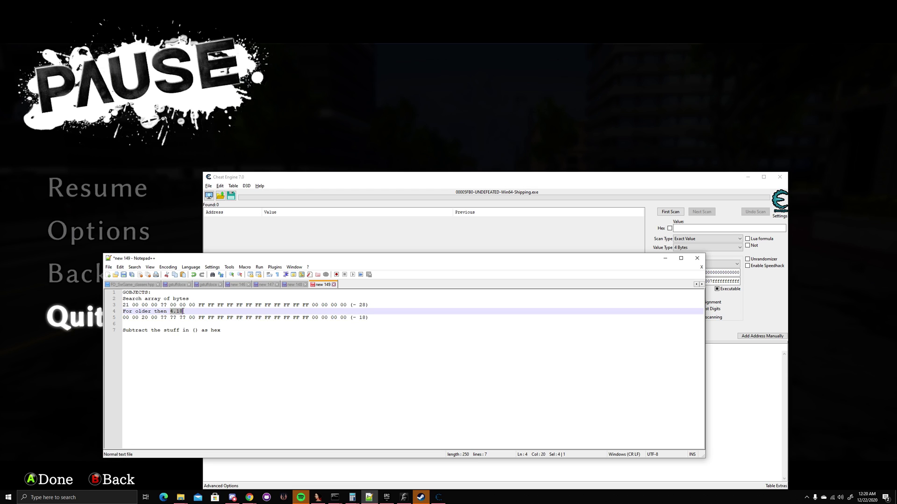
{"action": "left_click", "coordinate": [124, 318]}
{"action": "left_click_drag", "start_coordinate": [124, 318], "coordinate": [347, 318]}
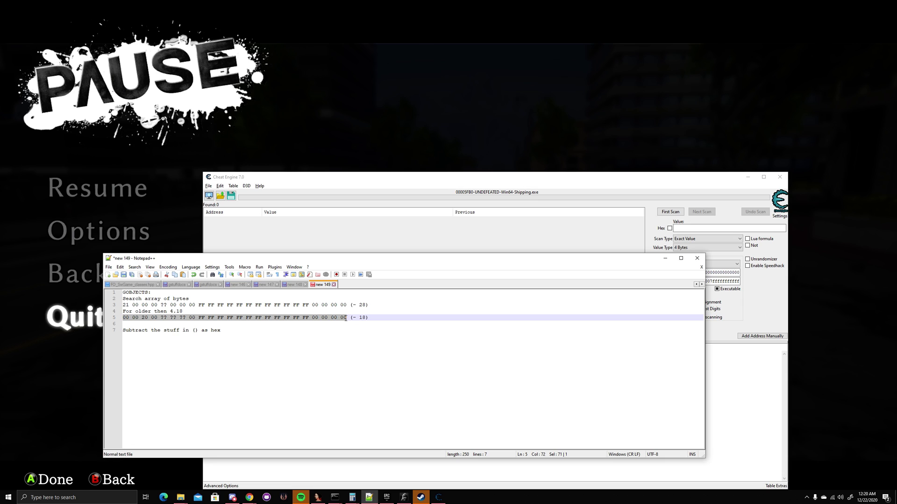
{"action": "left_click_drag", "start_coordinate": [346, 318], "coordinate": [349, 318]}
{"action": "left_click_drag", "start_coordinate": [348, 306], "coordinate": [122, 306]}
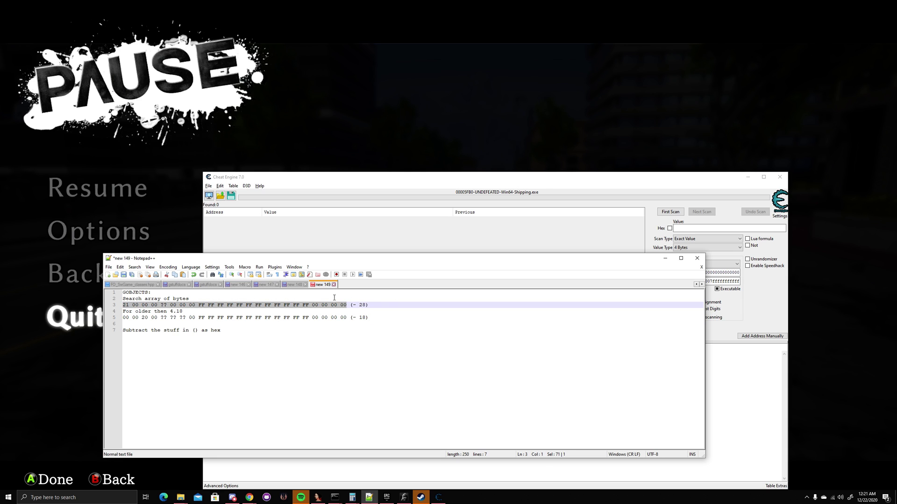
{"action": "left_click", "coordinate": [335, 323]}
{"action": "left_click", "coordinate": [334, 317]}
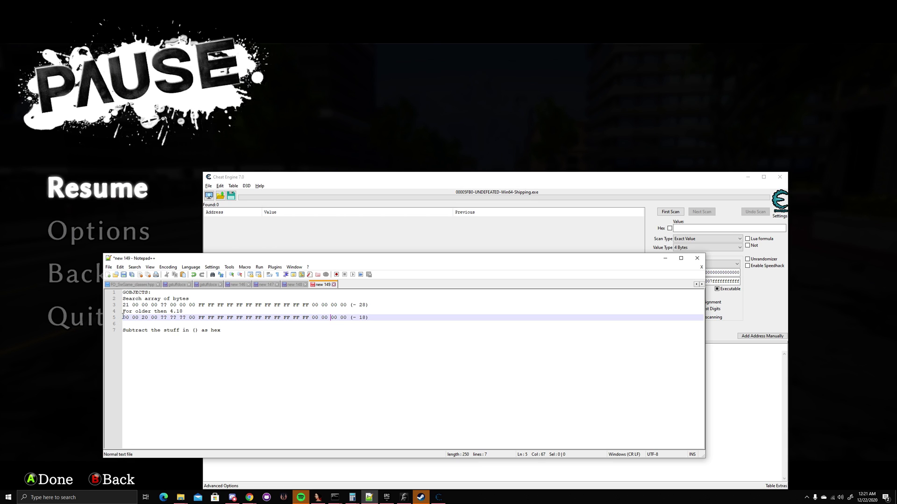
Step: Copy the byte pattern listed for versions older than 4.18, without its subtraction offset
{"action": "left_click_drag", "start_coordinate": [170, 311], "coordinate": [184, 312]}
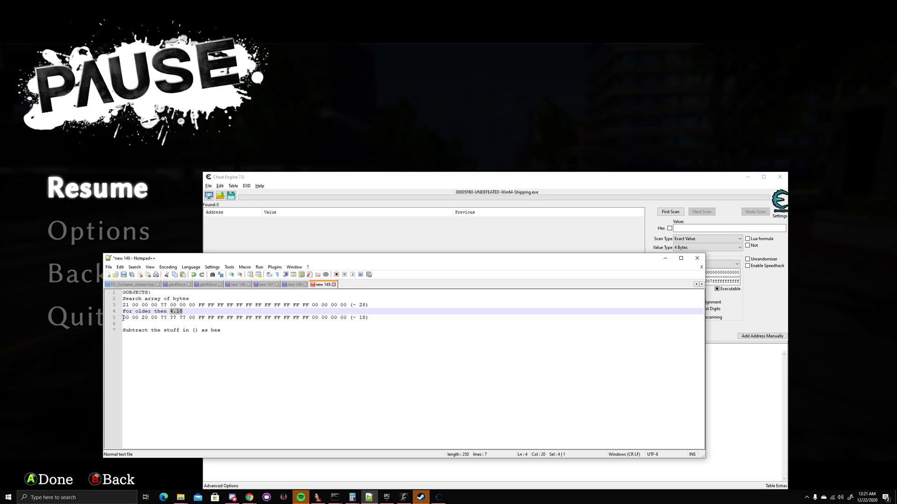
{"action": "left_click_drag", "start_coordinate": [123, 318], "coordinate": [347, 317]}
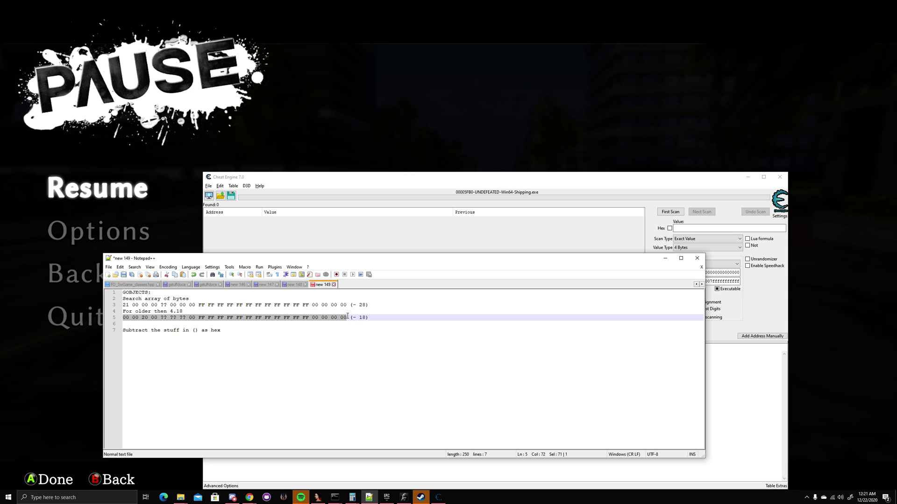
{"action": "right_click", "coordinate": [316, 316]}
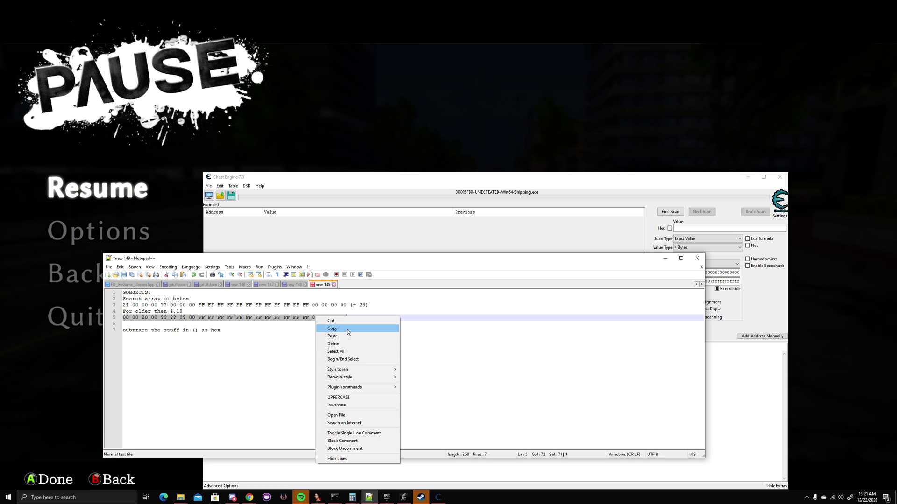
{"action": "left_click", "coordinate": [346, 330]}
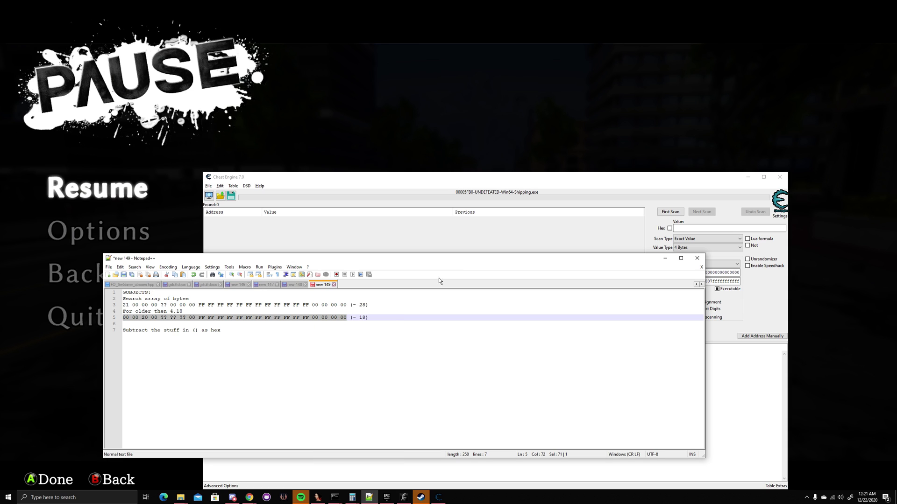
Step: Switch to Cheat Engine, set the value type to Array of byte, and run a first scan for the copied pattern
{"action": "left_click", "coordinate": [430, 202]}
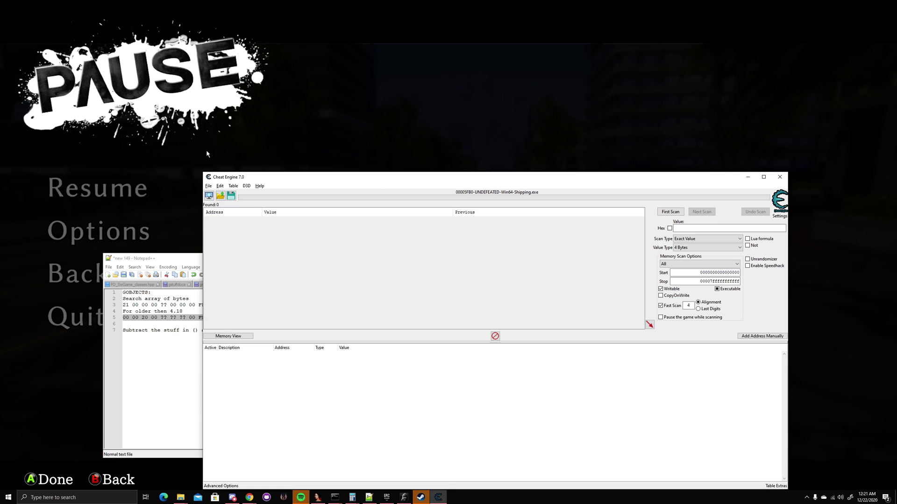
{"action": "left_click", "coordinate": [684, 248]}
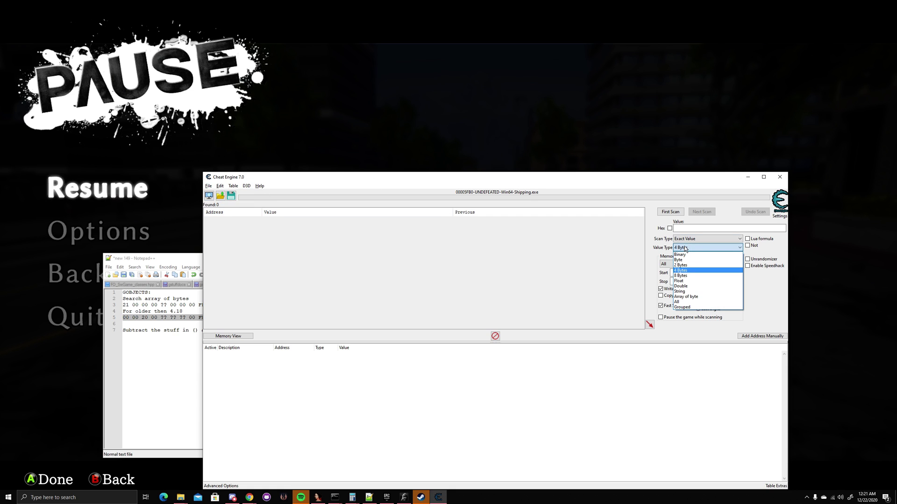
{"action": "left_click", "coordinate": [693, 297]}
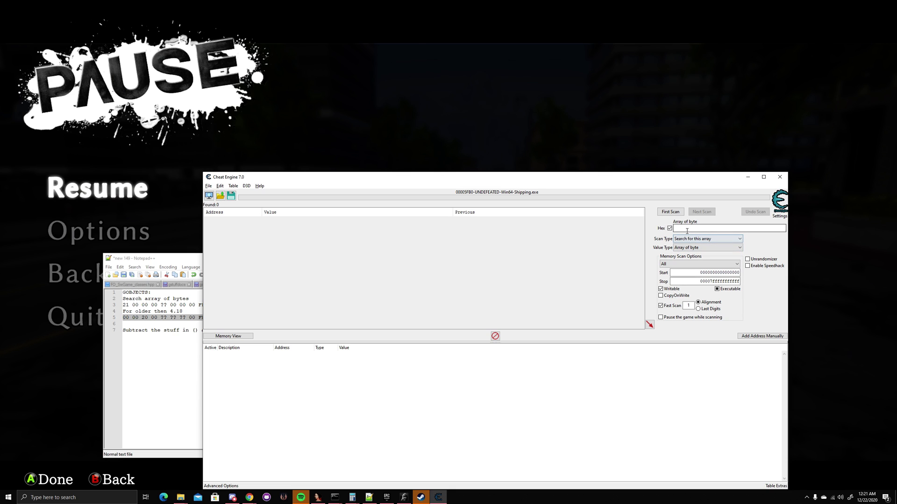
{"action": "left_click", "coordinate": [687, 230]}
{"action": "key", "text": "ctrl+v"}
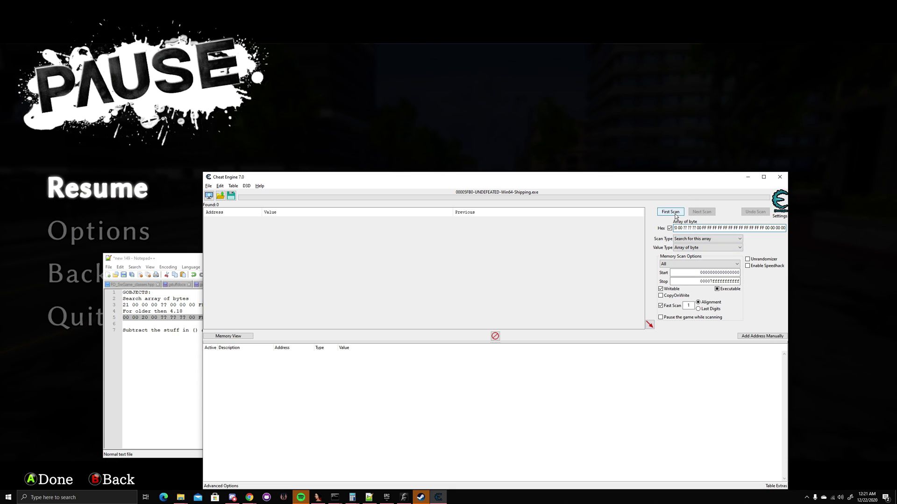
{"action": "left_click", "coordinate": [670, 211]}
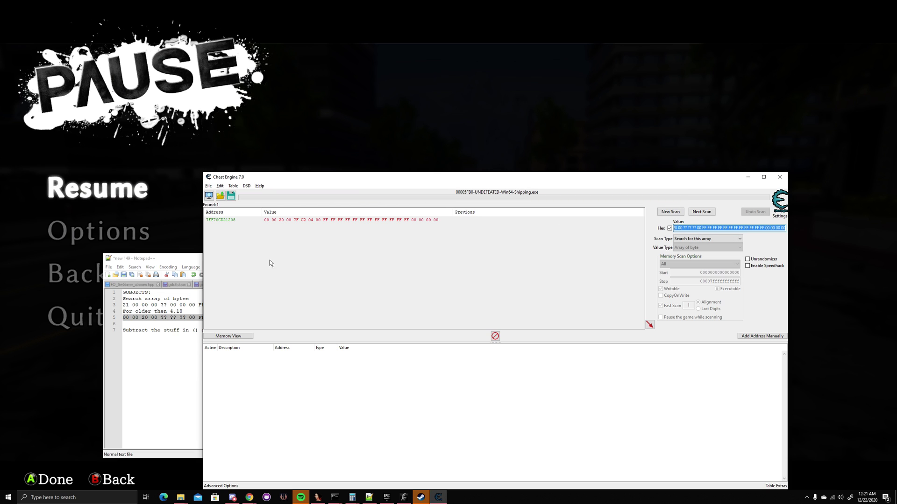
Step: Browse the memory region of the found address and select its first byte
{"action": "right_click", "coordinate": [227, 222]}
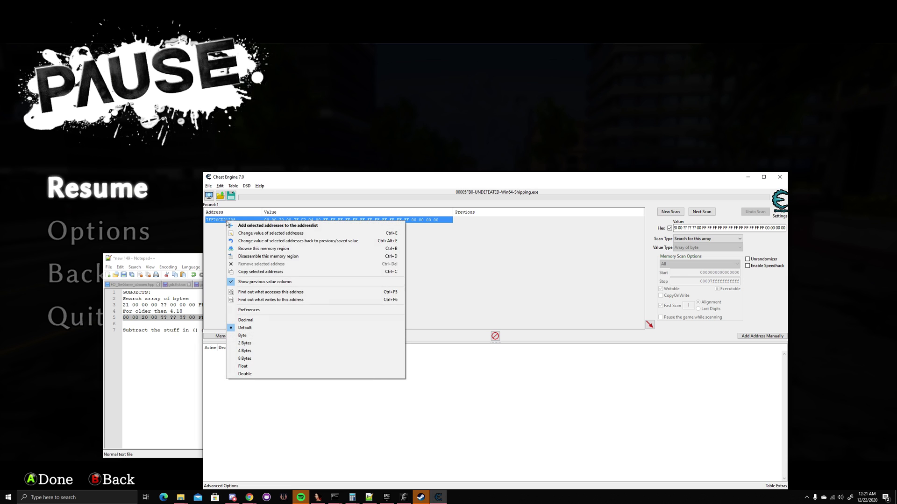
{"action": "left_click", "coordinate": [242, 249]}
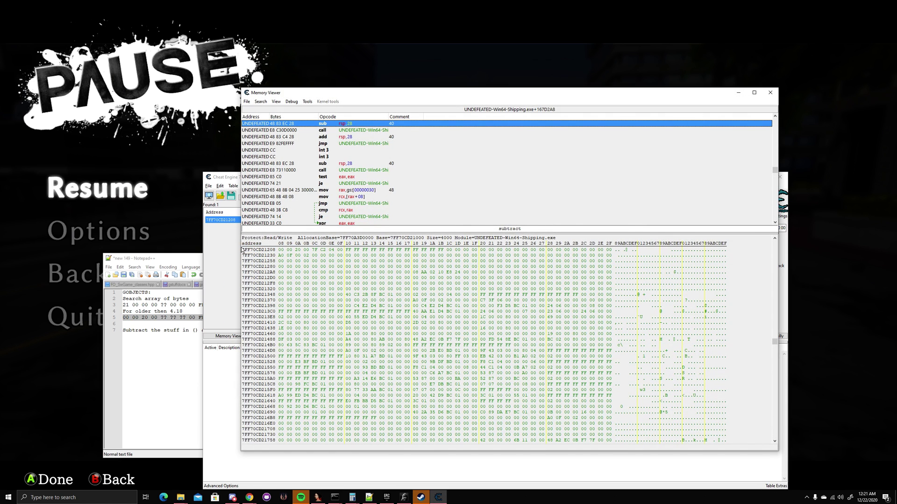
{"action": "left_click", "coordinate": [281, 249]}
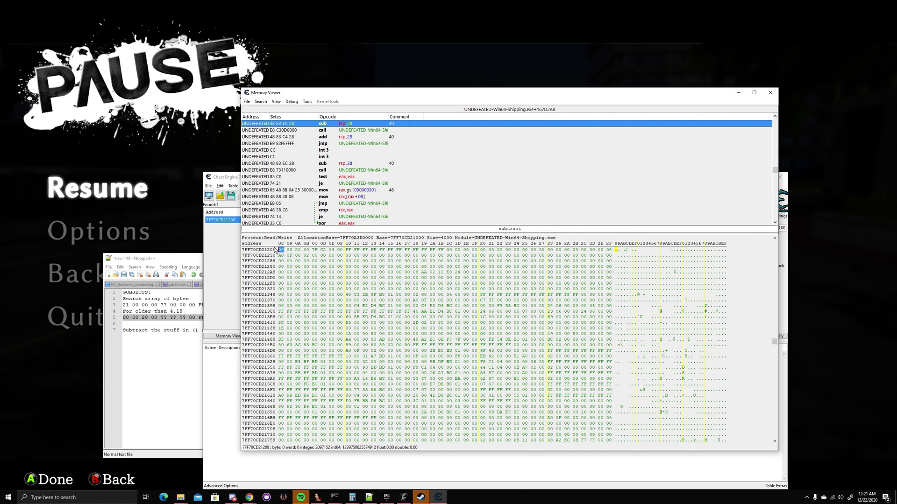
Step: Copy the found address from the scan results and switch Calculator to Programmer mode
{"action": "right_click", "coordinate": [224, 221]}
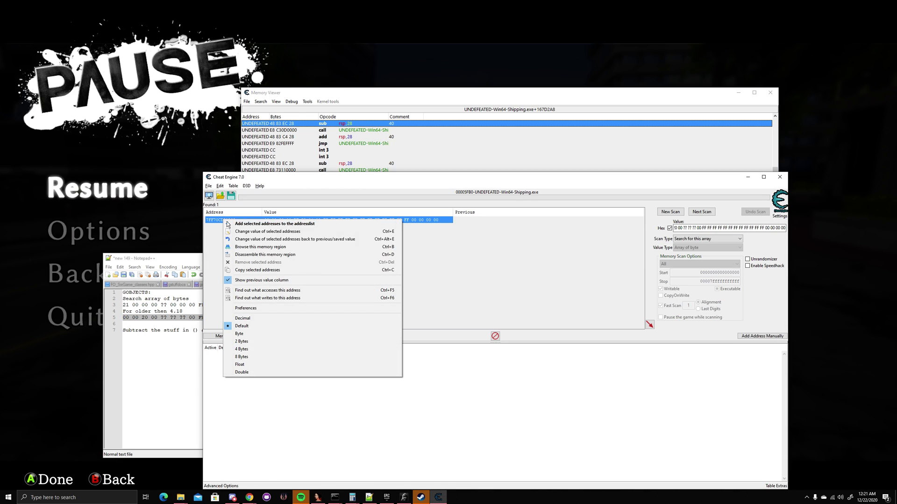
{"action": "left_click", "coordinate": [251, 271]}
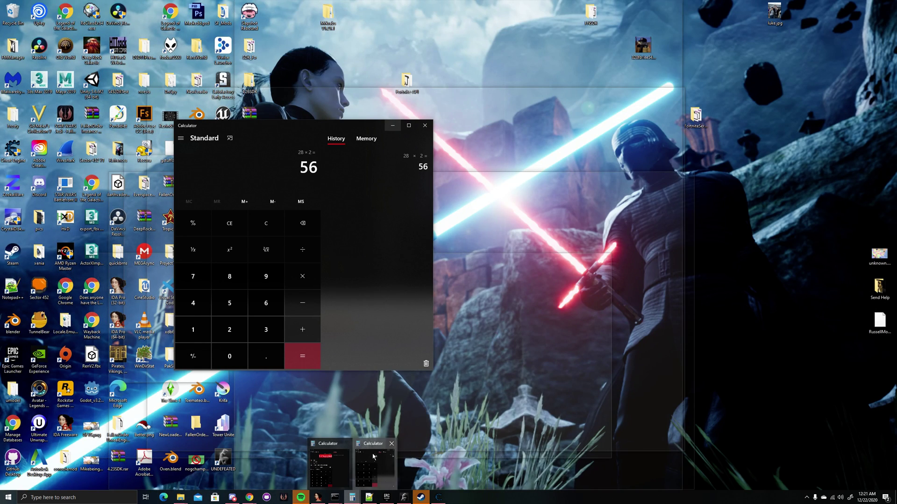
{"action": "left_click", "coordinate": [374, 462]}
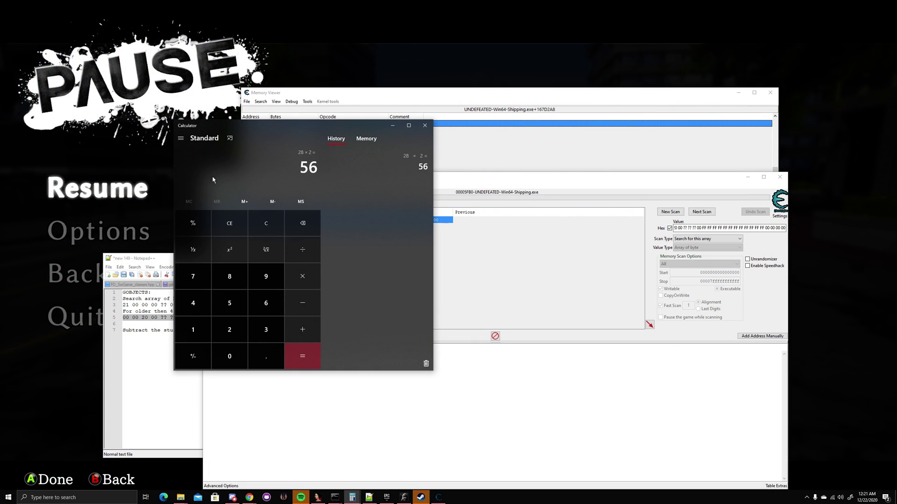
{"action": "left_click", "coordinate": [181, 138]}
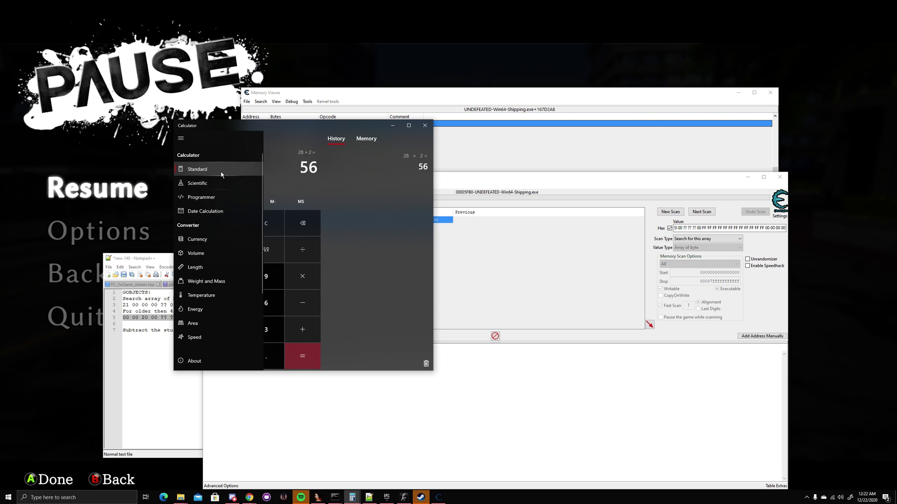
{"action": "left_click", "coordinate": [221, 199]}
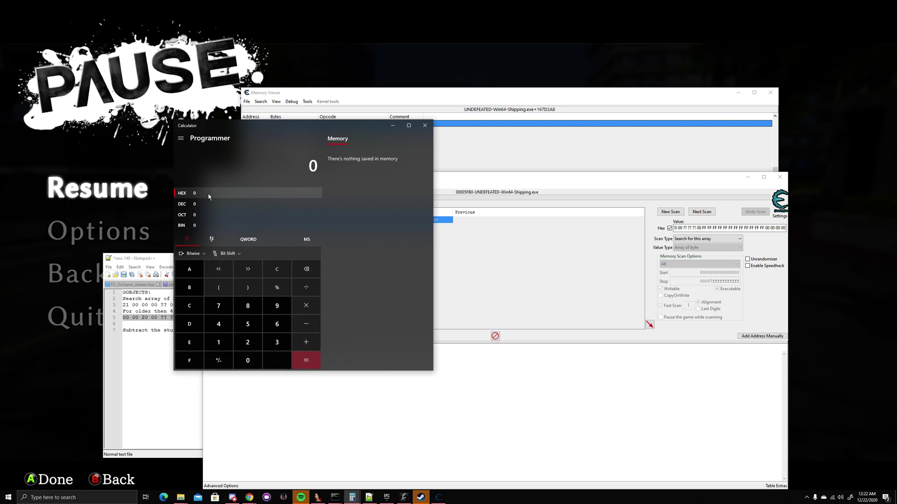
Step: Try to paste the full copied address as a hex value in Calculator, clearing the entry after each attempt
{"action": "key", "text": "ctrl+v"}
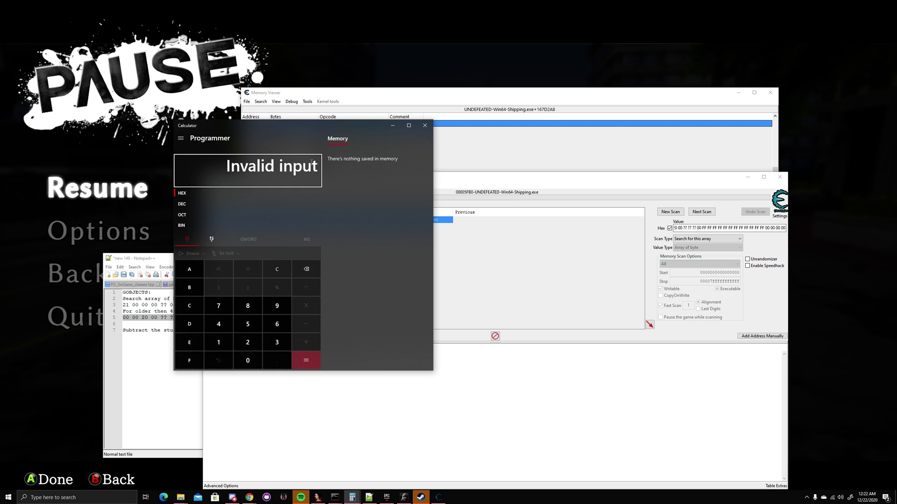
{"action": "left_click", "coordinate": [277, 269]}
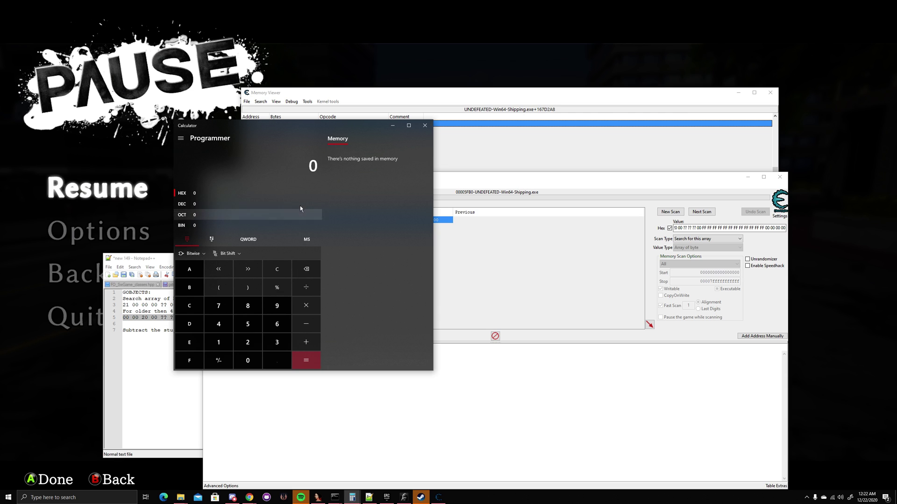
{"action": "key", "text": "ctrl+v"}
{"action": "left_click", "coordinate": [277, 269]}
Step: Switch to the Notepad++ notes and paste the copied address UNDEFEATED-Win64-Shipping.exe+2951208 two lines below the last note
{"action": "left_click", "coordinate": [357, 436]}
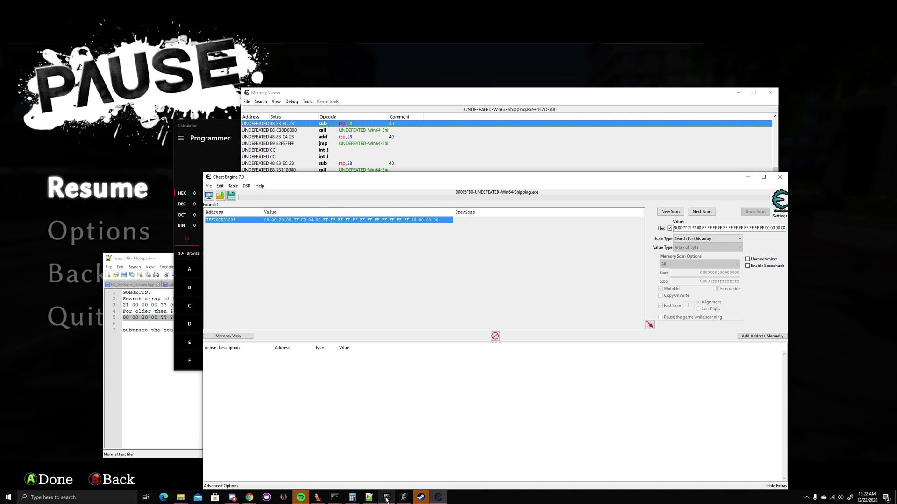
{"action": "left_click", "coordinate": [369, 498]}
{"action": "left_click", "coordinate": [279, 356]}
{"action": "key", "text": "Return"}
{"action": "key", "text": "Return"}
{"action": "key", "text": "ctrl+v"}
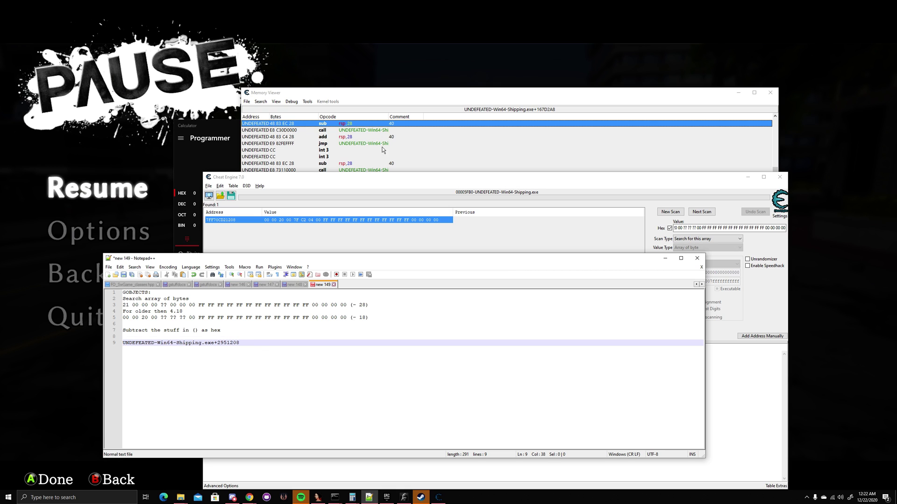
Step: Return to Cheat Engine's Memory Viewer and browse the memory region of the found address again
{"action": "left_click", "coordinate": [398, 107]}
{"action": "right_click", "coordinate": [278, 253]}
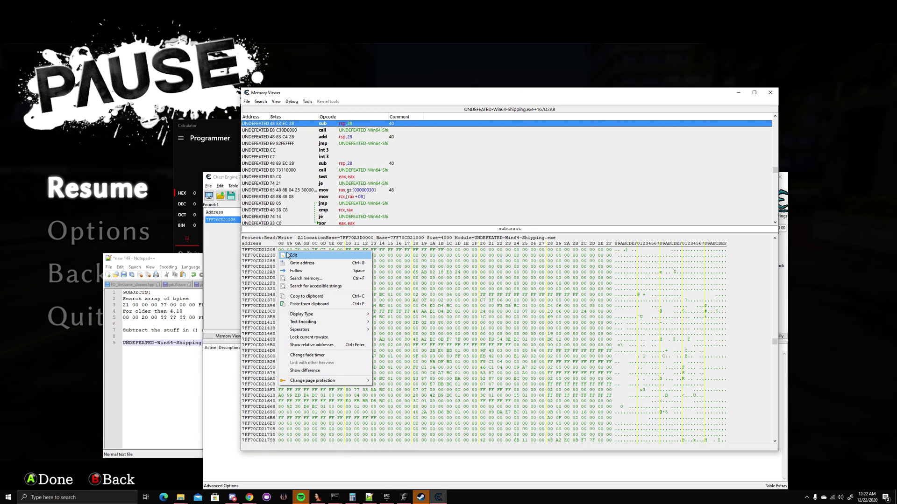
{"action": "right_click", "coordinate": [224, 222]}
{"action": "left_click", "coordinate": [260, 249]}
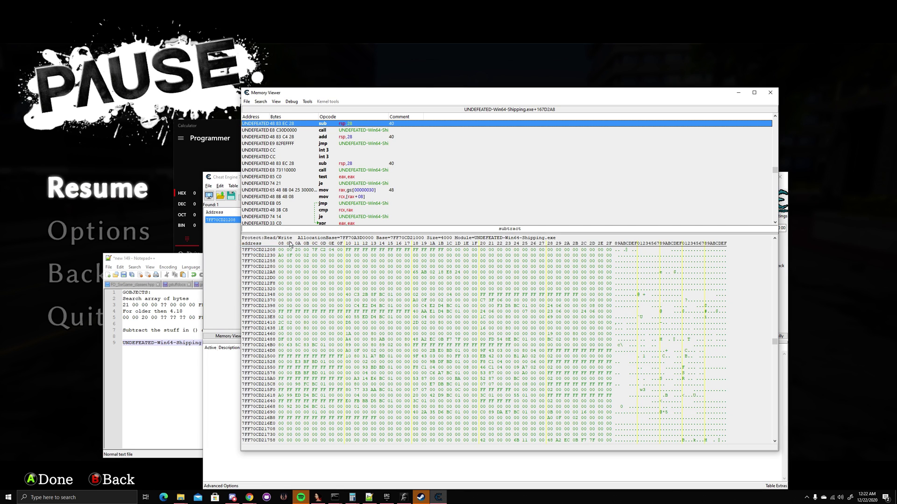
Step: Copy only the offset 2951208 from the address in the notes and paste it into Calculator as a hex value
{"action": "left_click", "coordinate": [141, 379]}
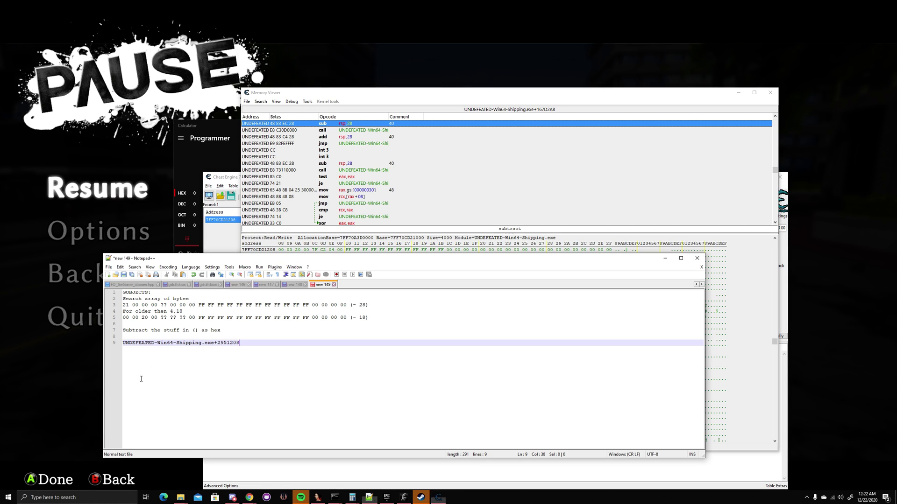
{"action": "double_click", "coordinate": [228, 344]}
{"action": "right_click", "coordinate": [228, 343]}
{"action": "left_click", "coordinate": [246, 355]}
{"action": "left_click", "coordinate": [204, 126]}
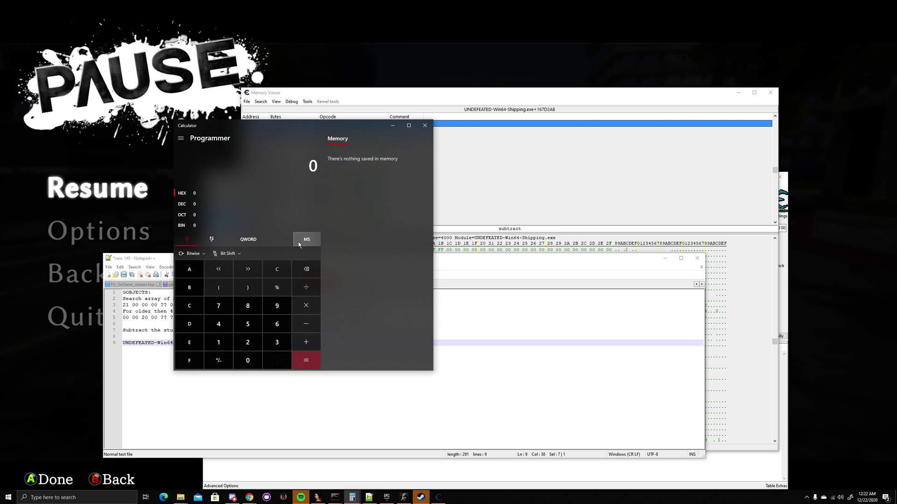
{"action": "key", "text": "ctrl+v"}
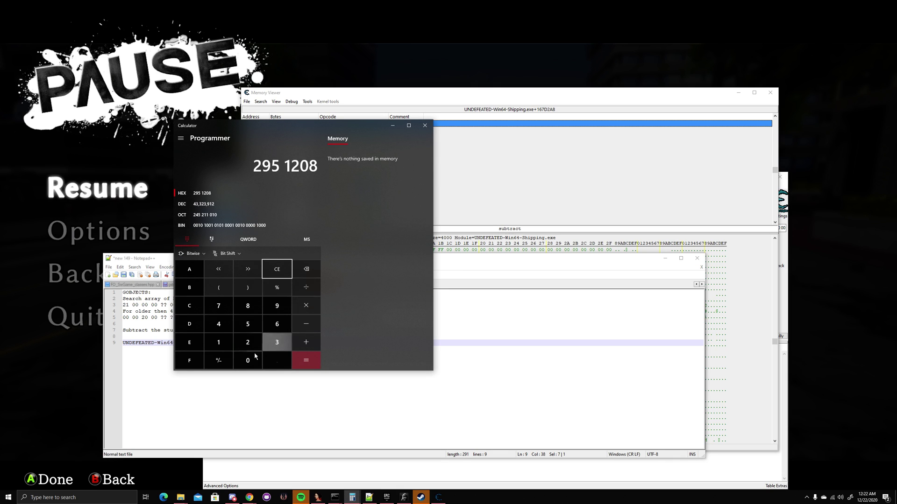
Step: Subtract hex 18, the notes' value for versions older than 4.18, from 2951208 in Calculator and copy the result
{"action": "left_click", "coordinate": [147, 319]}
{"action": "left_click_drag", "start_coordinate": [129, 318], "coordinate": [299, 317]}
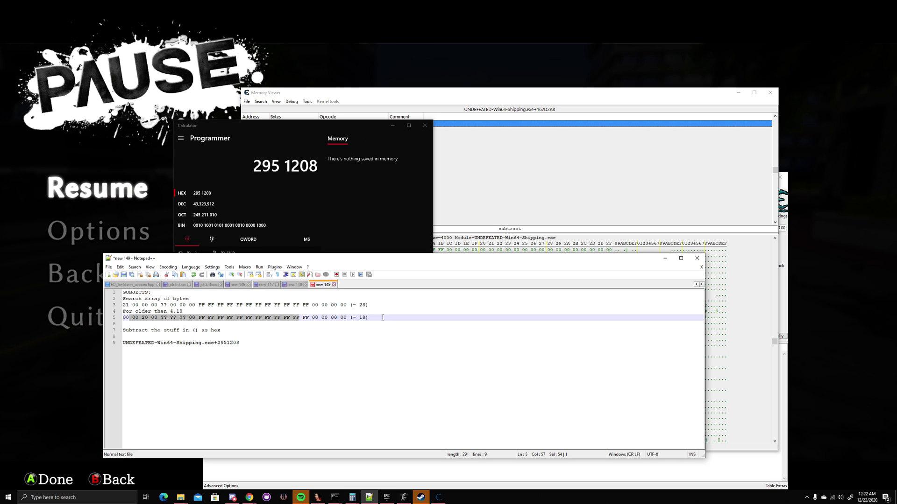
{"action": "left_click", "coordinate": [275, 142]}
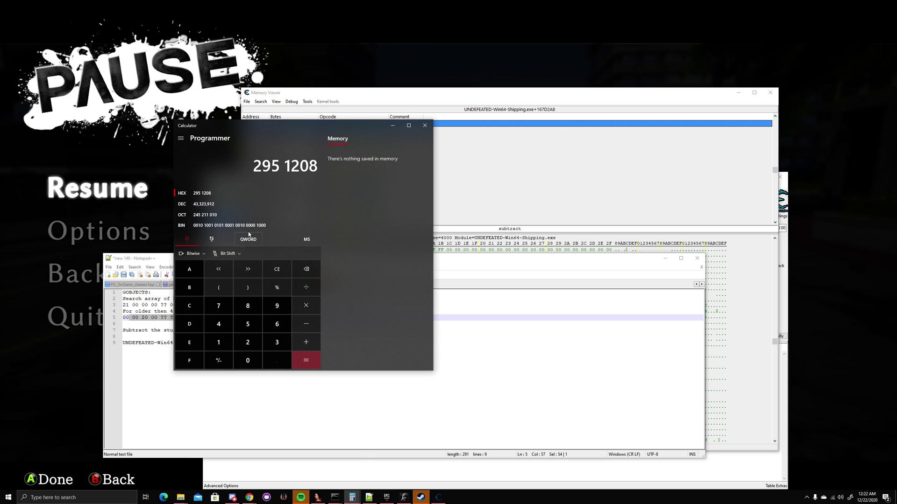
{"action": "left_click", "coordinate": [306, 324]}
{"action": "left_click", "coordinate": [218, 343]}
{"action": "left_click", "coordinate": [248, 306]}
{"action": "left_click", "coordinate": [305, 360]}
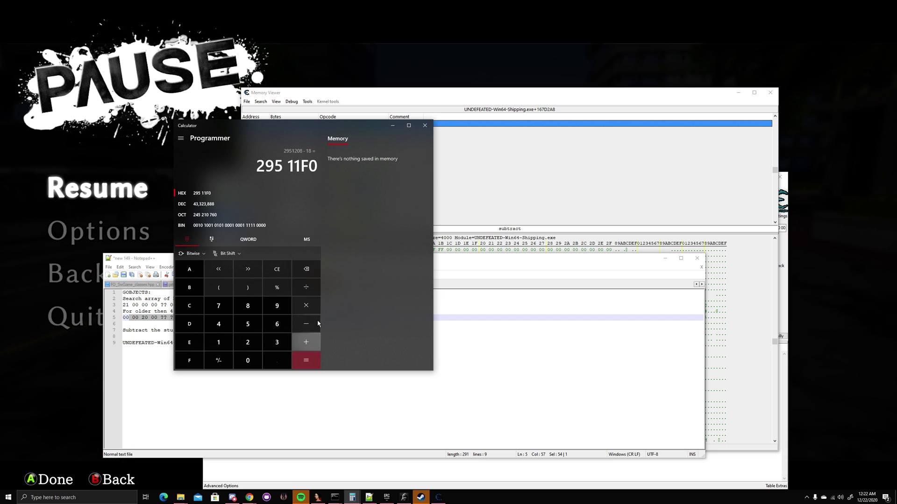
{"action": "right_click", "coordinate": [315, 166]}
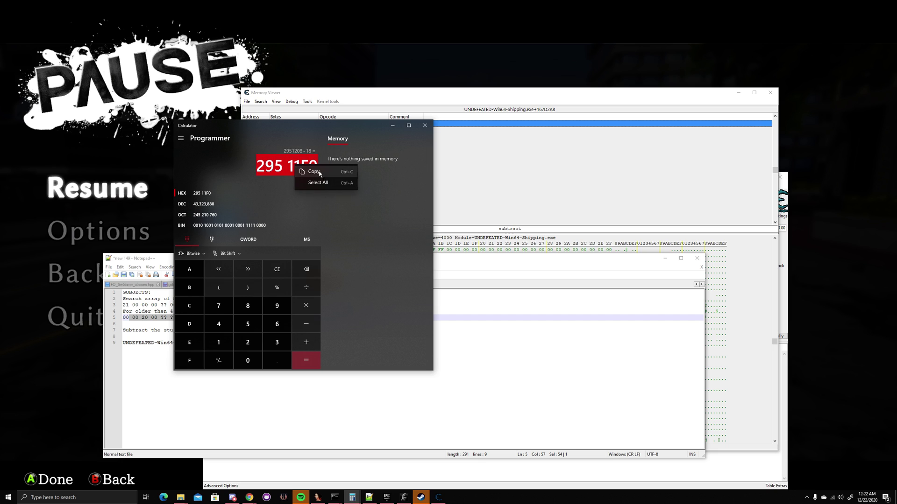
{"action": "left_click", "coordinate": [310, 174]}
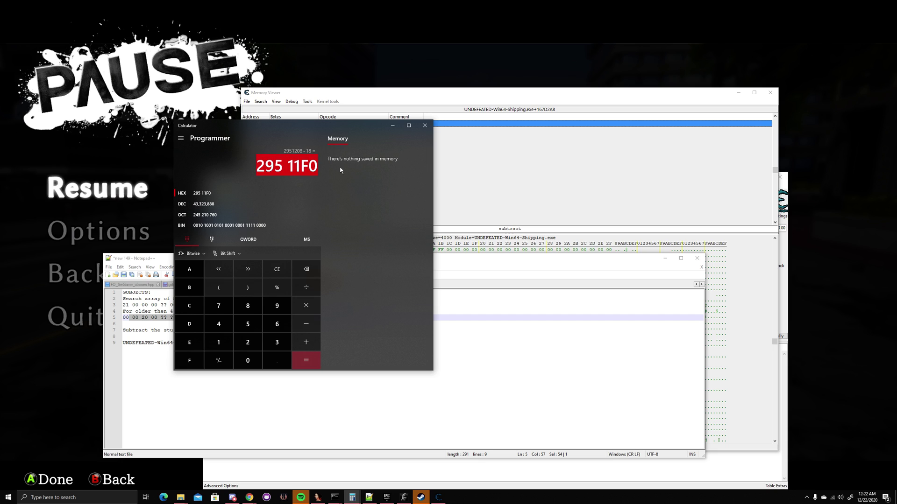
Step: Launch ReClassEx64 and attach it to the process UNDEFEATED-Win64-Shipping.exe
{"action": "key", "text": "super"}
{"action": "type", "text": "recla"}
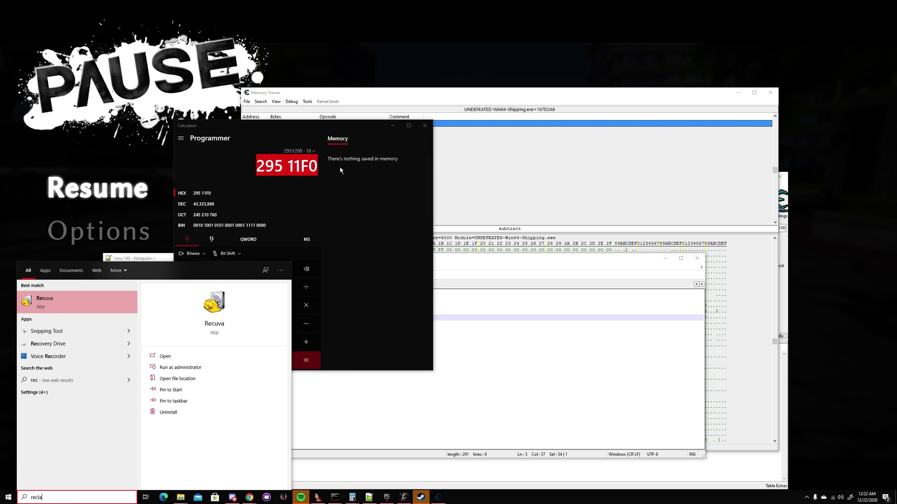
{"action": "type", "text": "ssex"}
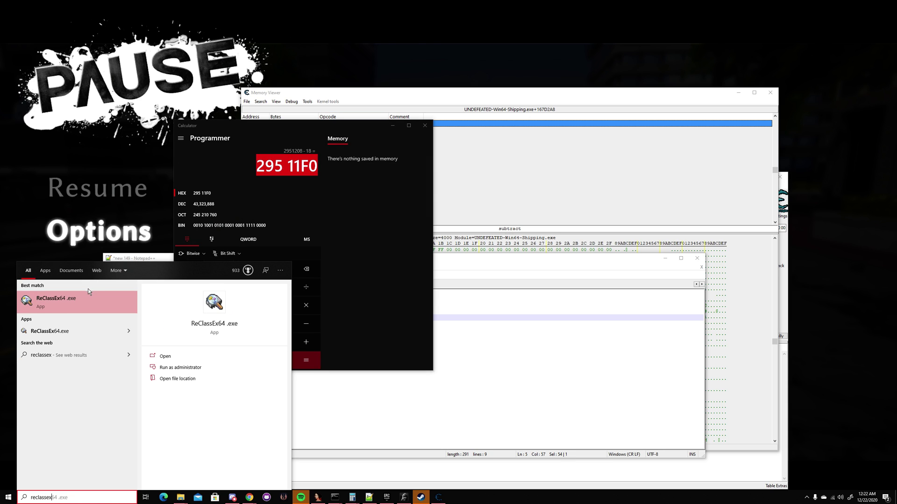
{"action": "key", "text": "Return"}
{"action": "left_click", "coordinate": [408, 294]}
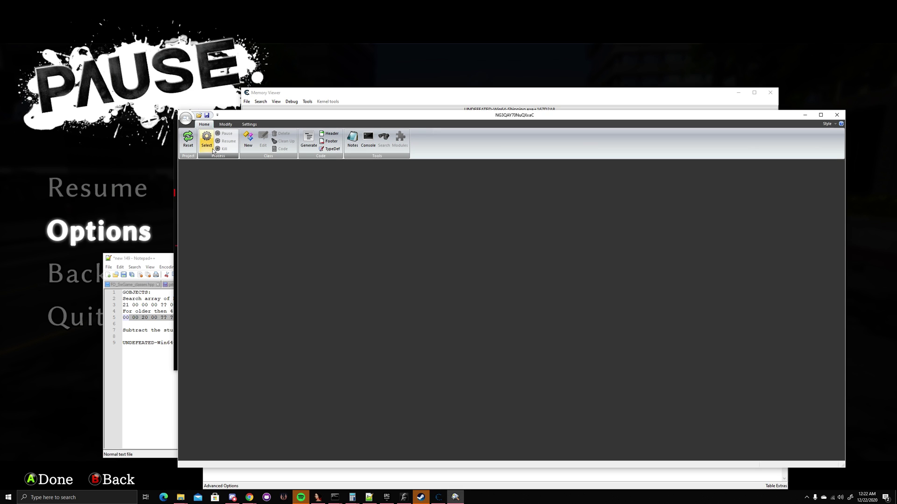
{"action": "scroll", "coordinate": [478, 294], "scroll_direction": "down", "scroll_amount": 10}
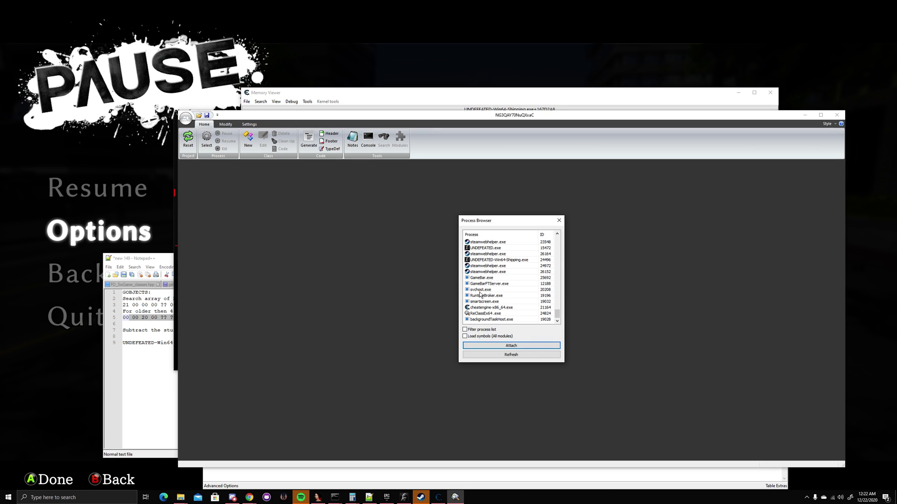
{"action": "double_click", "coordinate": [492, 261]}
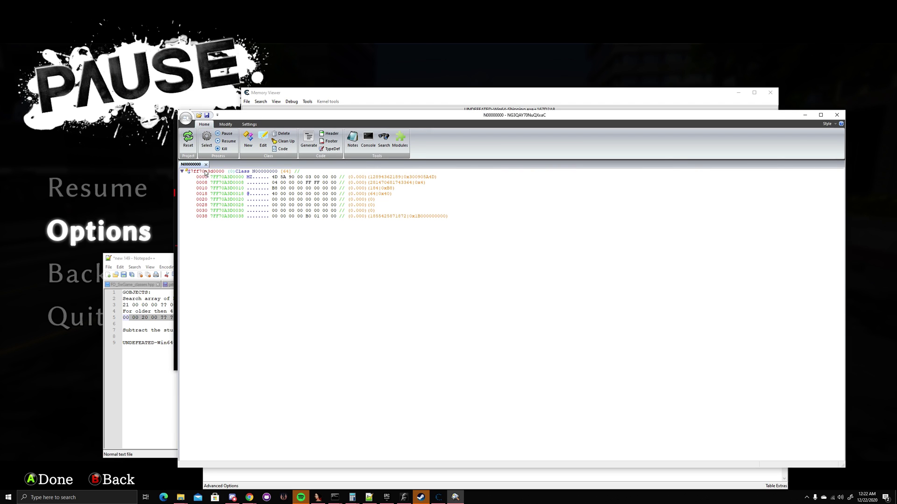
Step: Append +29511F0 to the class's base address and apply it
{"action": "double_click", "coordinate": [206, 172]}
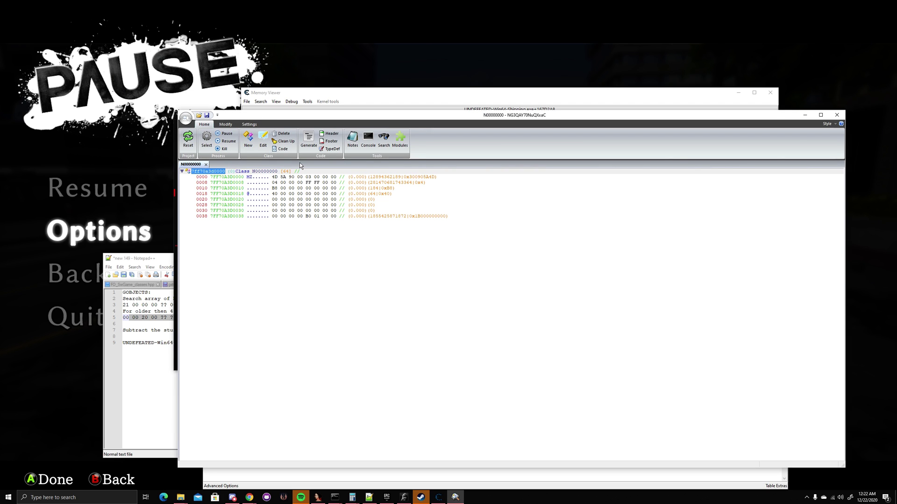
{"action": "type", "text": "+29511F0"}
{"action": "key", "text": "Return"}
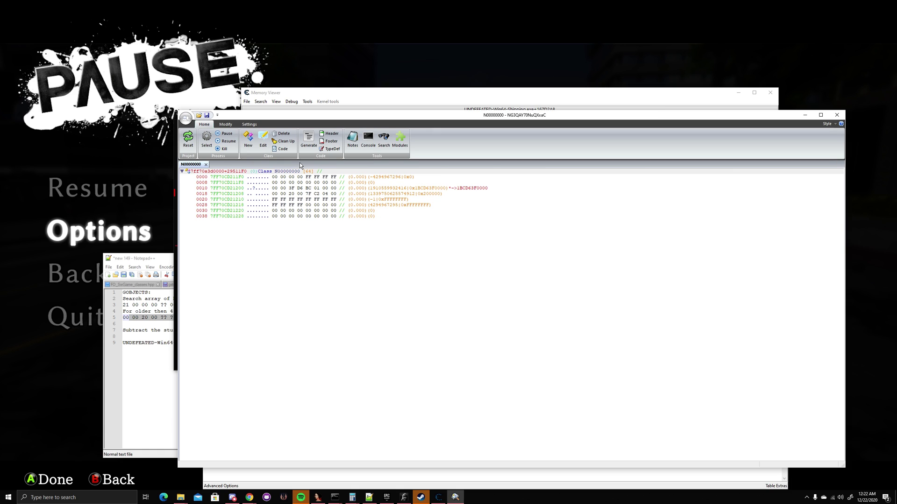
Step: Examine the class's memory rows from offset 0000 to 0038, including the pointer at 0010
{"action": "left_click", "coordinate": [305, 178]}
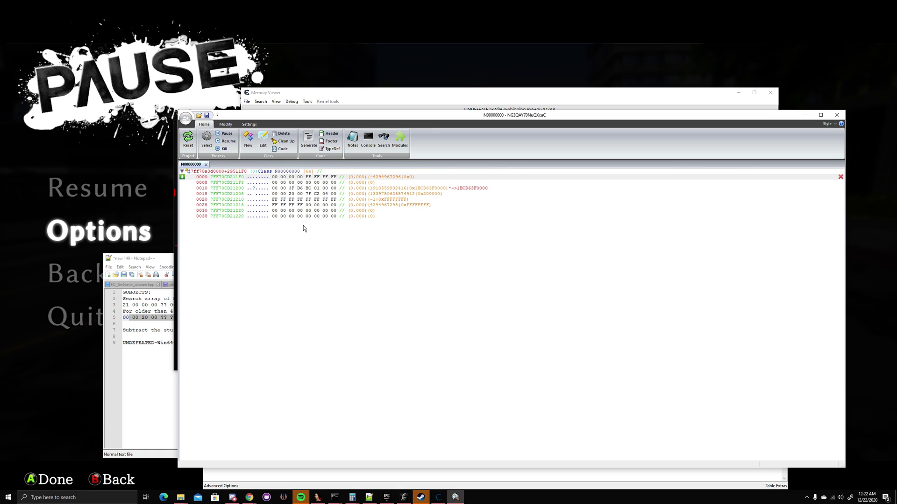
{"action": "left_click", "coordinate": [342, 217]}
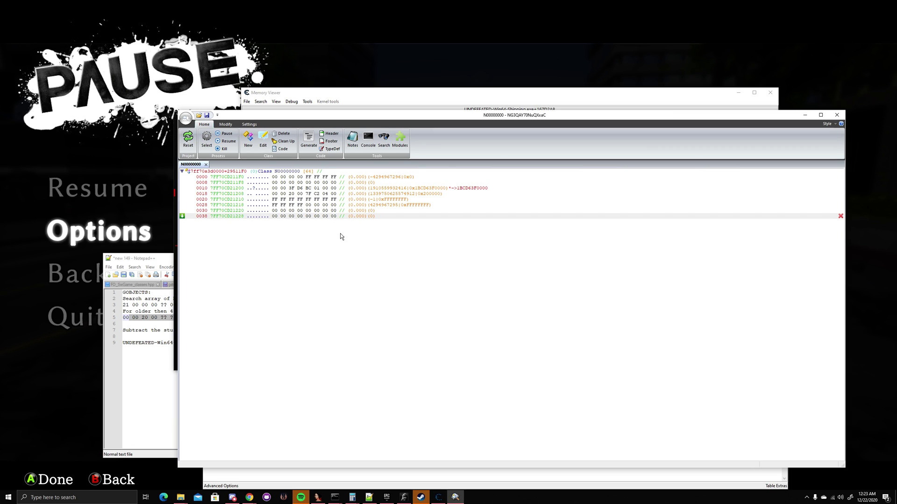
{"action": "left_click", "coordinate": [350, 188]}
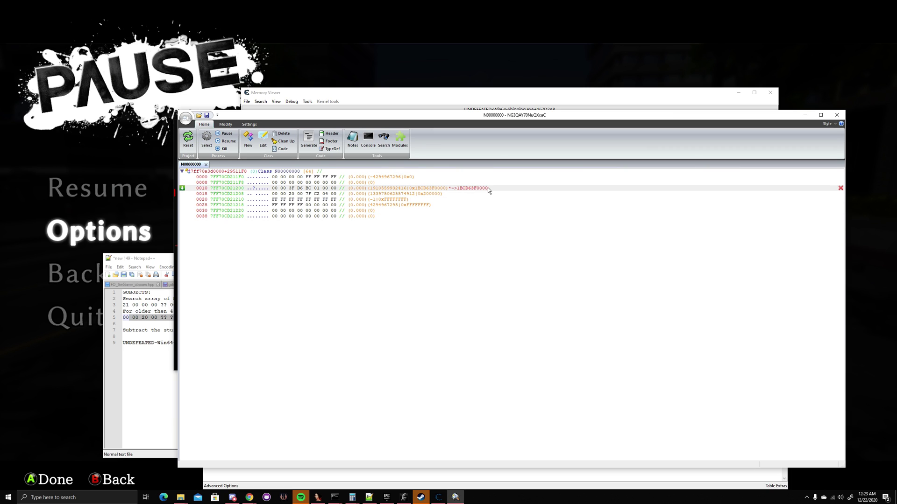
{"action": "mouse_move", "coordinate": [419, 189]}
{"action": "left_click", "coordinate": [412, 178]}
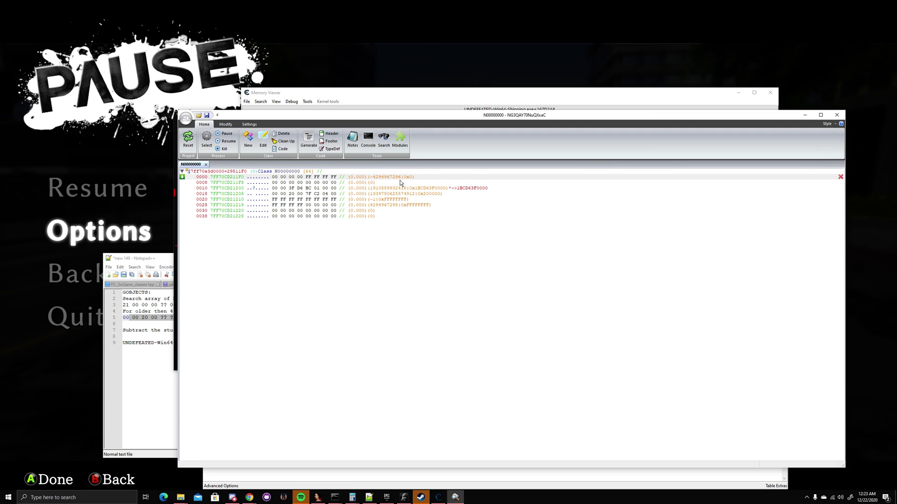
{"action": "left_click", "coordinate": [400, 182]}
Step: Switch to the Notepad++ notes and review the first GObjects byte pattern together with its subtraction value of 28
{"action": "left_click", "coordinate": [151, 260]}
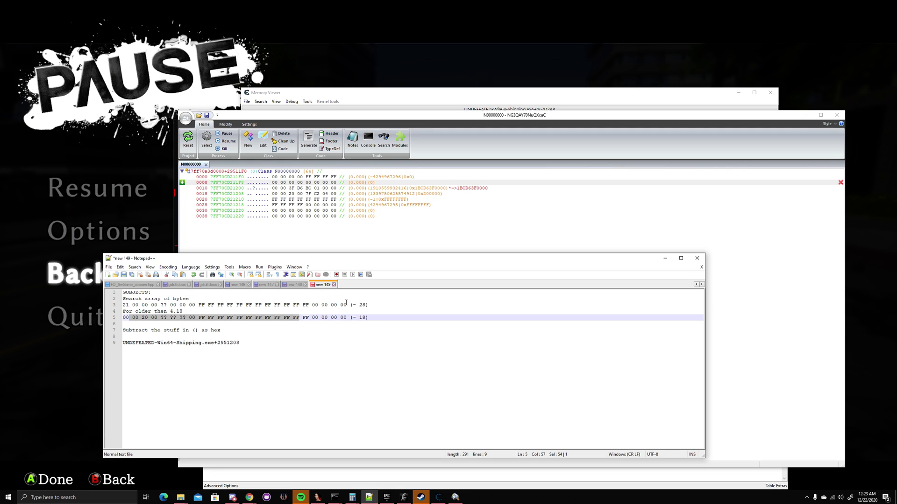
{"action": "left_click_drag", "start_coordinate": [347, 305], "coordinate": [123, 305]}
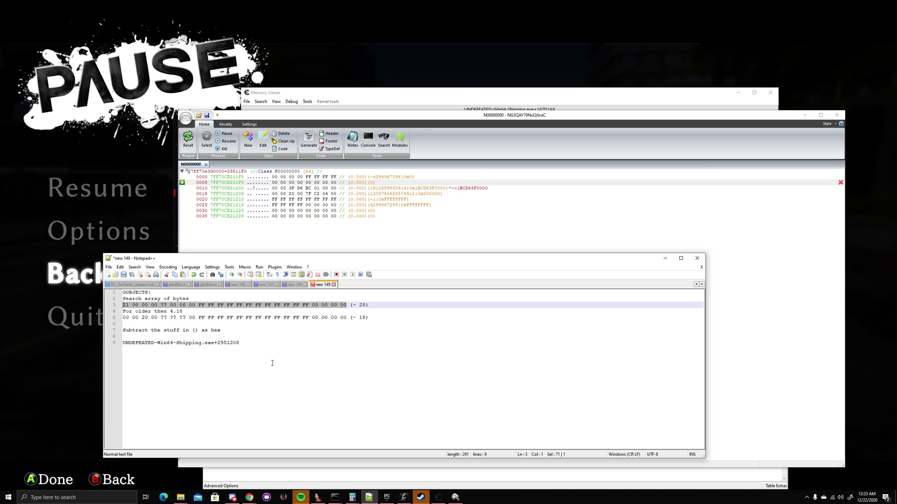
{"action": "double_click", "coordinate": [363, 305]}
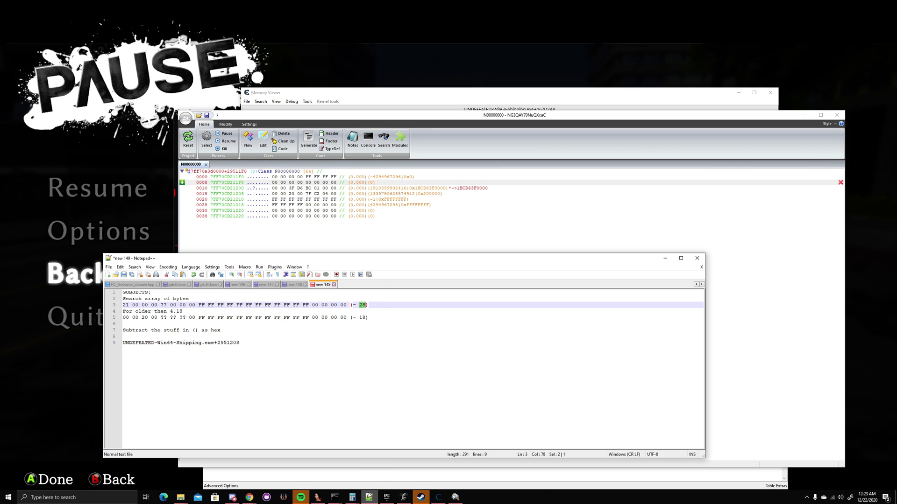
{"action": "left_click", "coordinate": [352, 498]}
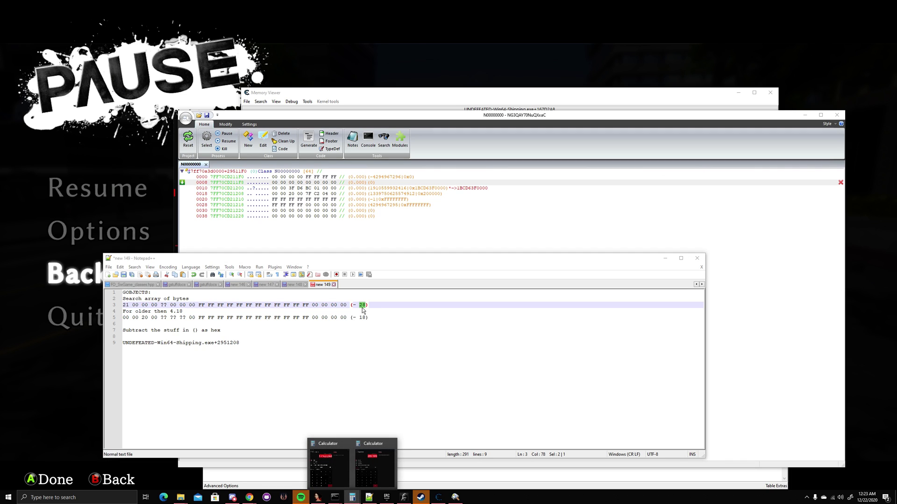
{"action": "left_click", "coordinate": [377, 305]}
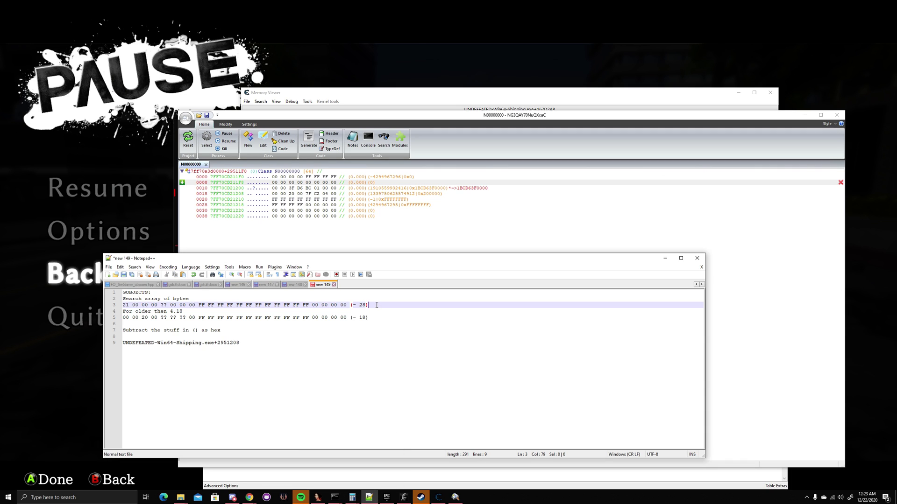